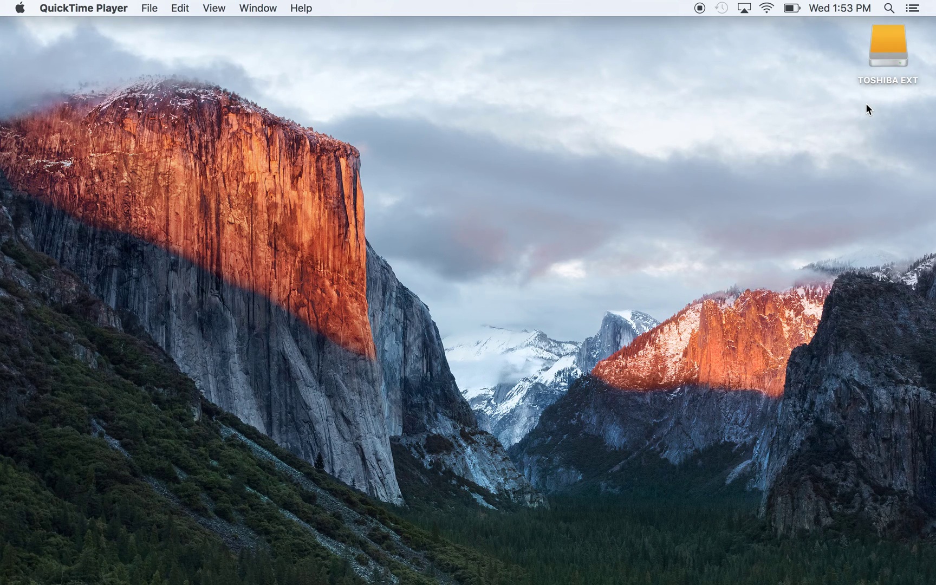
Step: Open System Preferences from the Apple menu and go to the Time Machine pane
{"action": "left_click", "coordinate": [20, 8]}
{"action": "left_click", "coordinate": [18, 47]}
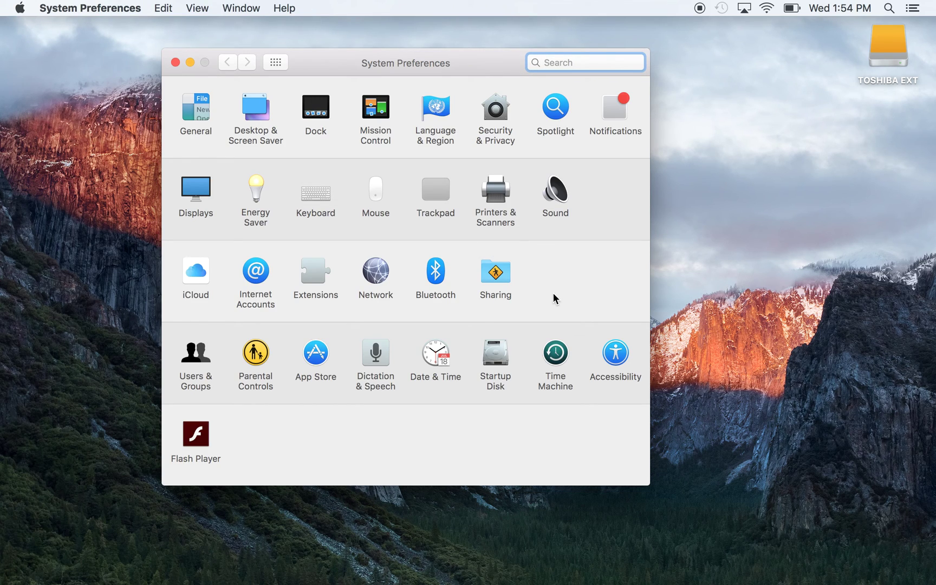
{"action": "left_click", "coordinate": [557, 353]}
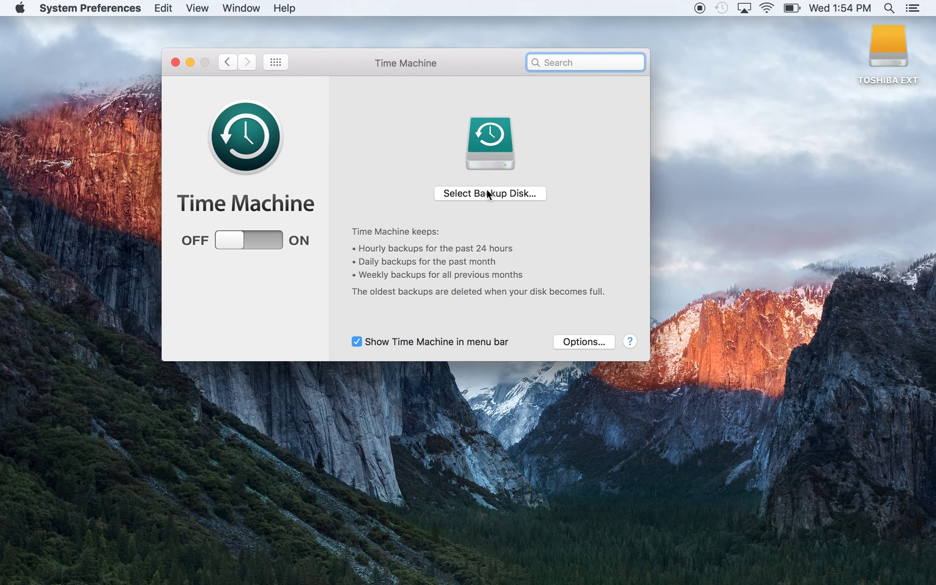
Step: Select TOSHIBA EXT as the Time Machine backup disk and confirm using it
{"action": "left_click", "coordinate": [487, 192]}
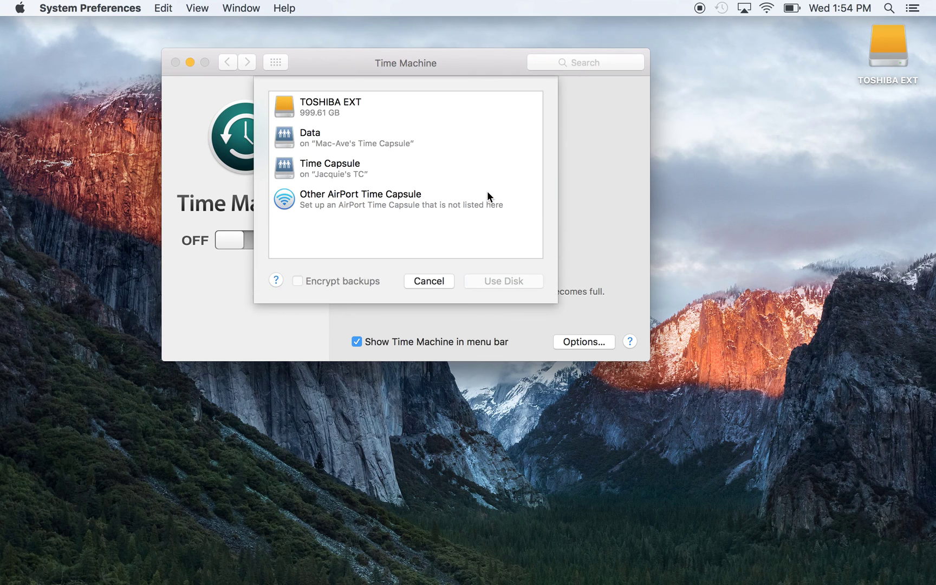
{"action": "left_click", "coordinate": [324, 100]}
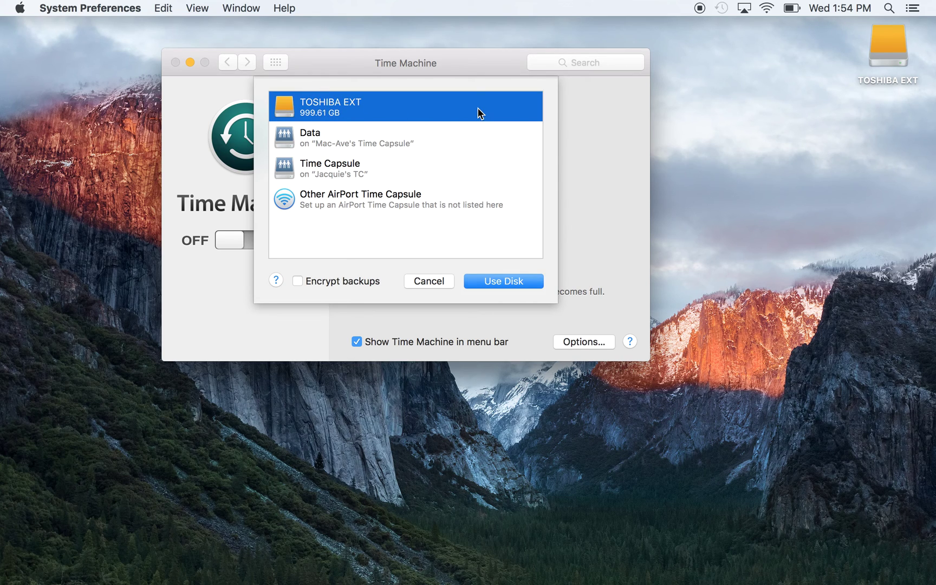
{"action": "left_click", "coordinate": [501, 282]}
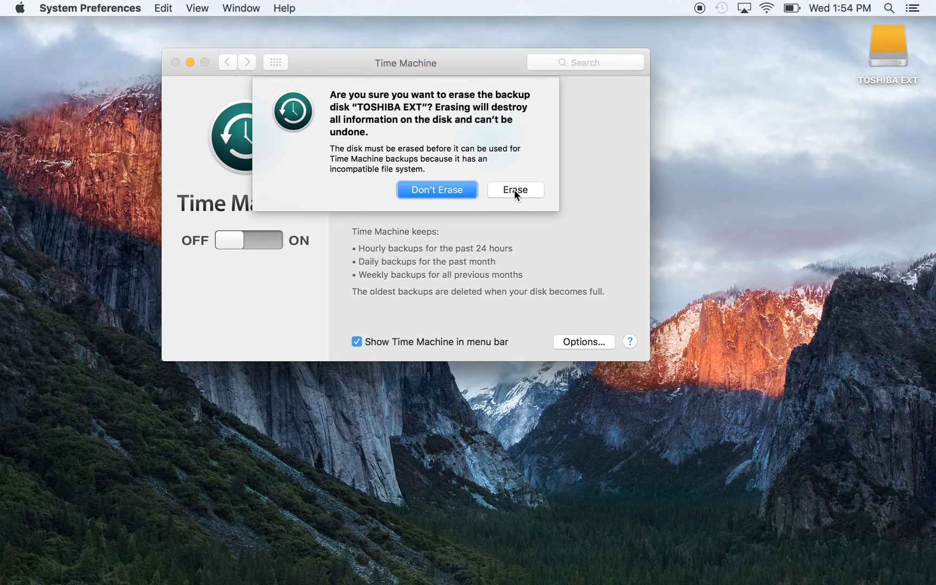
Step: Approve erasing TOSHIBA EXT so it can hold Time Machine backups
{"action": "left_click", "coordinate": [514, 190]}
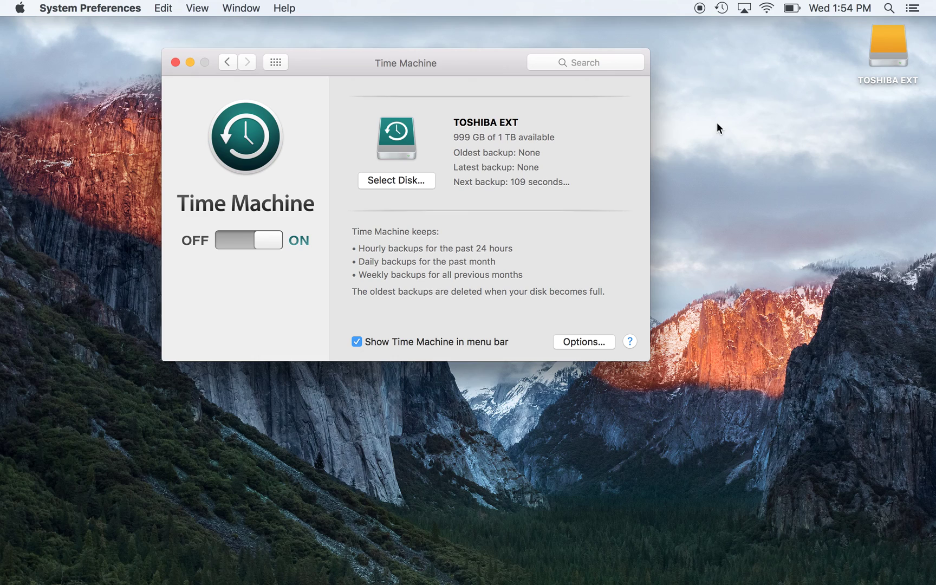
Step: Start a Time Machine backup now from the menu bar icon
{"action": "left_click", "coordinate": [722, 8]}
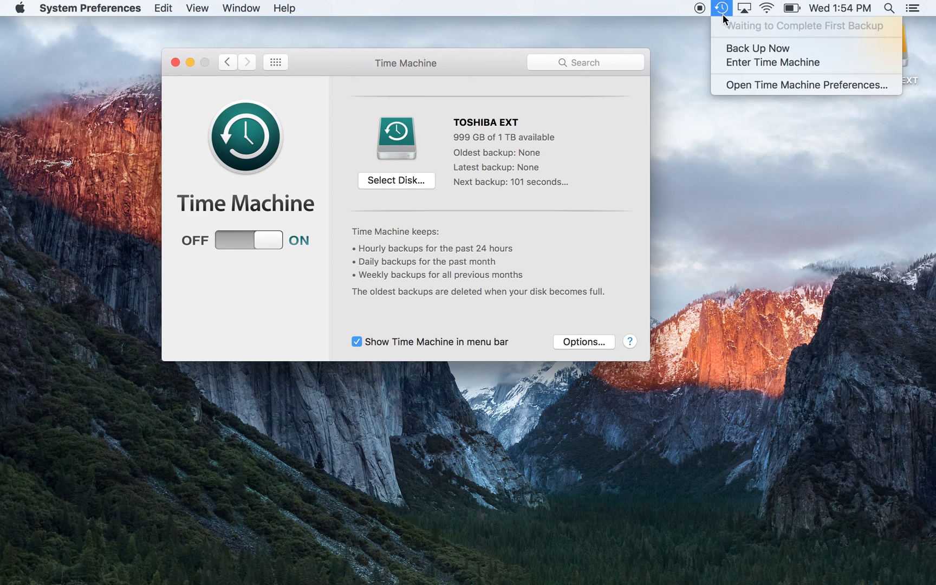
{"action": "left_click", "coordinate": [771, 49]}
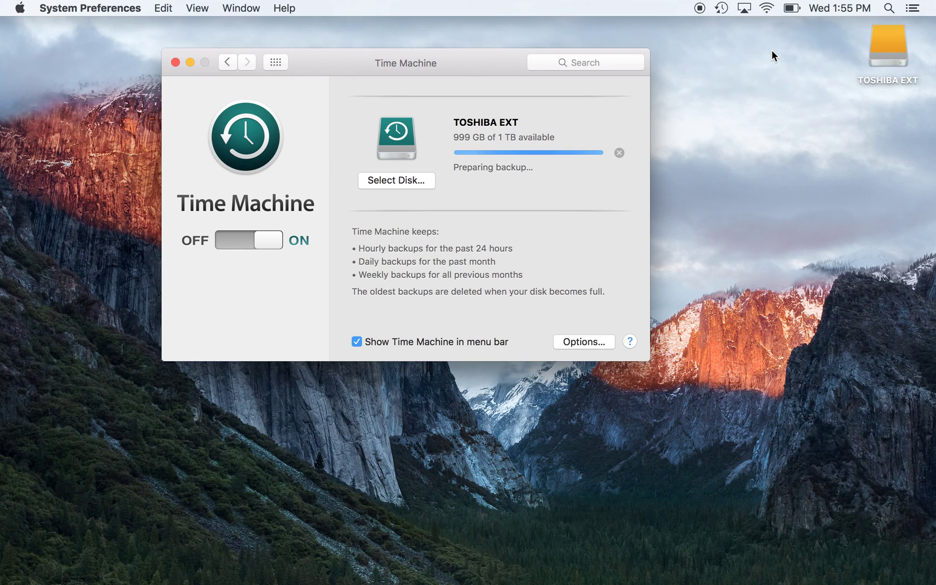